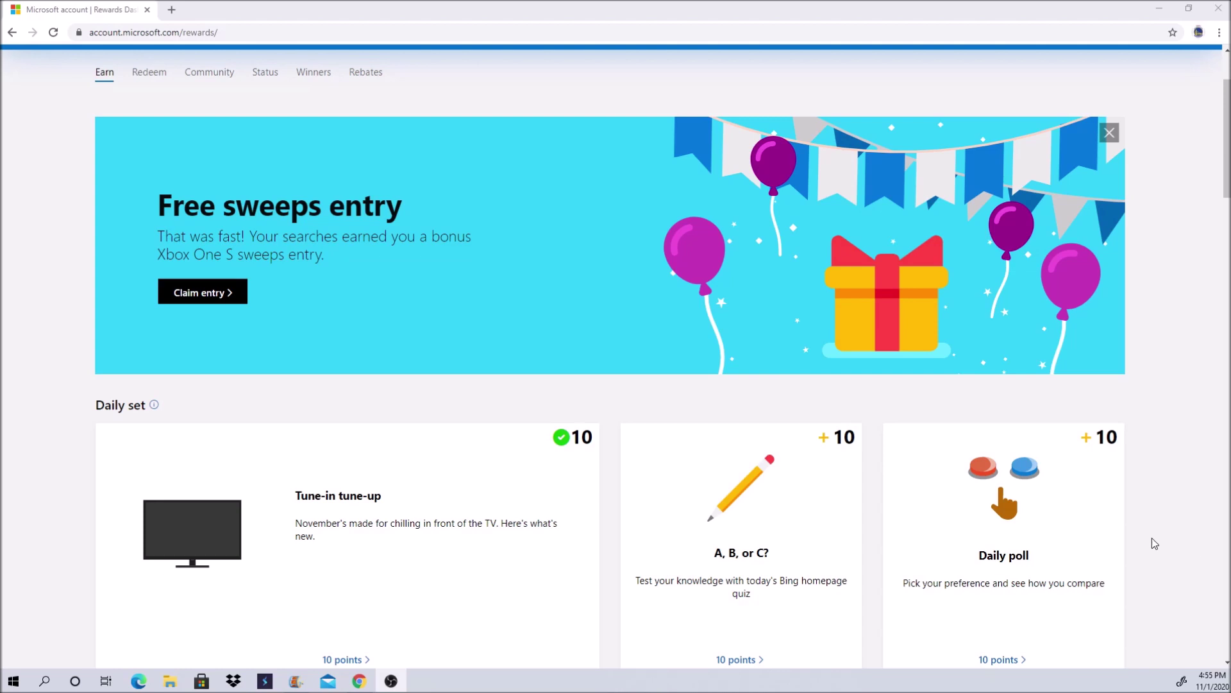
Step: Answer today's Bing Daily poll with 'Sleeping', then return to the Rewards Redeem page
click(91, 35)
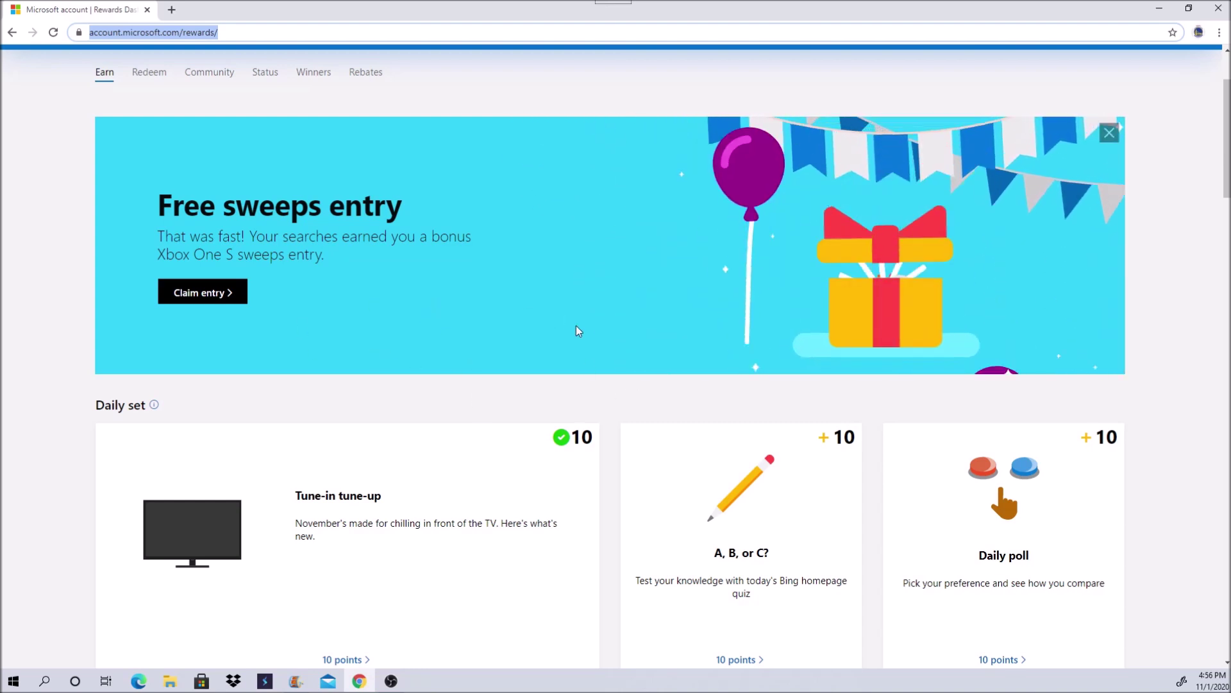
scroll(578, 329, down, 3)
scroll(582, 332, up, 1)
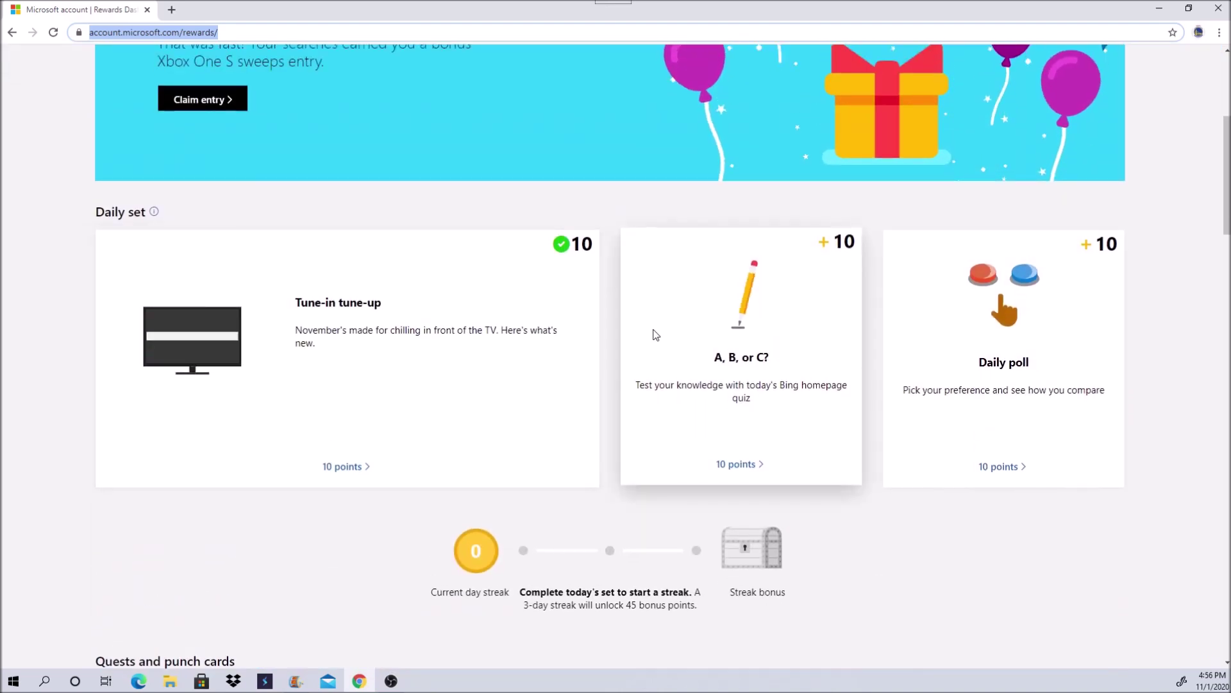
scroll(612, 366, up, 2)
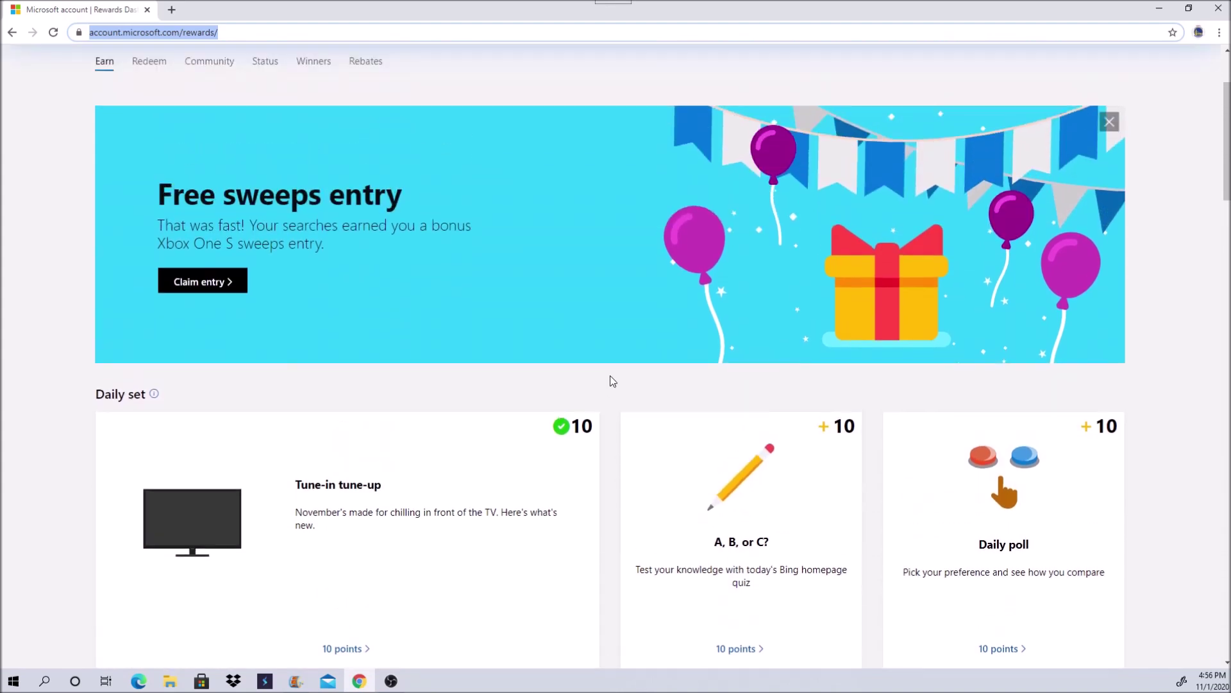
scroll(611, 377, down, 1)
scroll(613, 377, down, 1)
scroll(613, 378, up, 2)
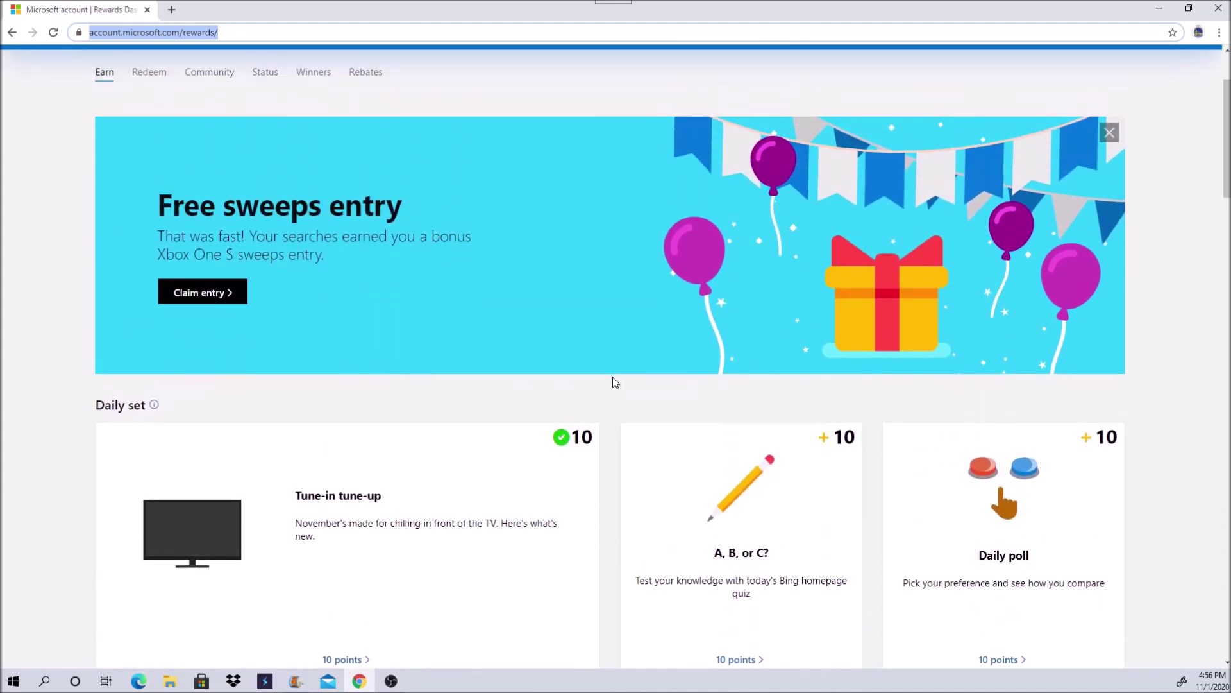
scroll(596, 355, down, 1)
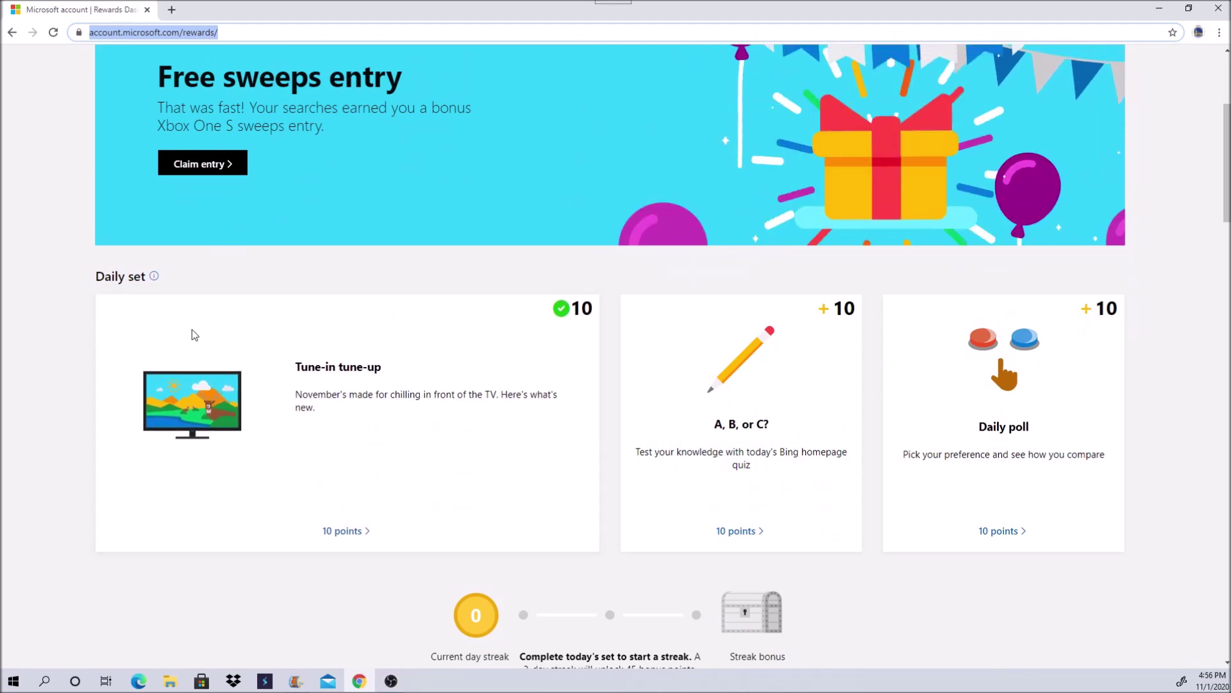
scroll(702, 454, down, 2)
scroll(672, 428, down, 3)
scroll(672, 428, down, 3)
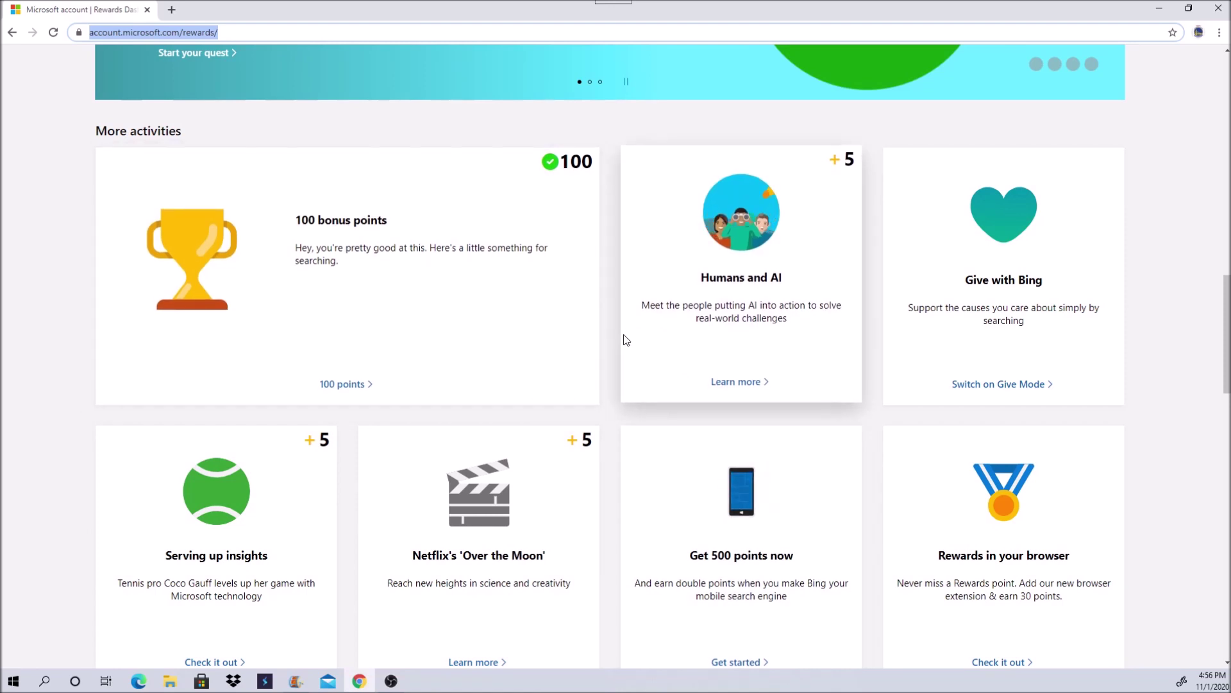
scroll(620, 375, up, 3)
scroll(622, 376, down, 3)
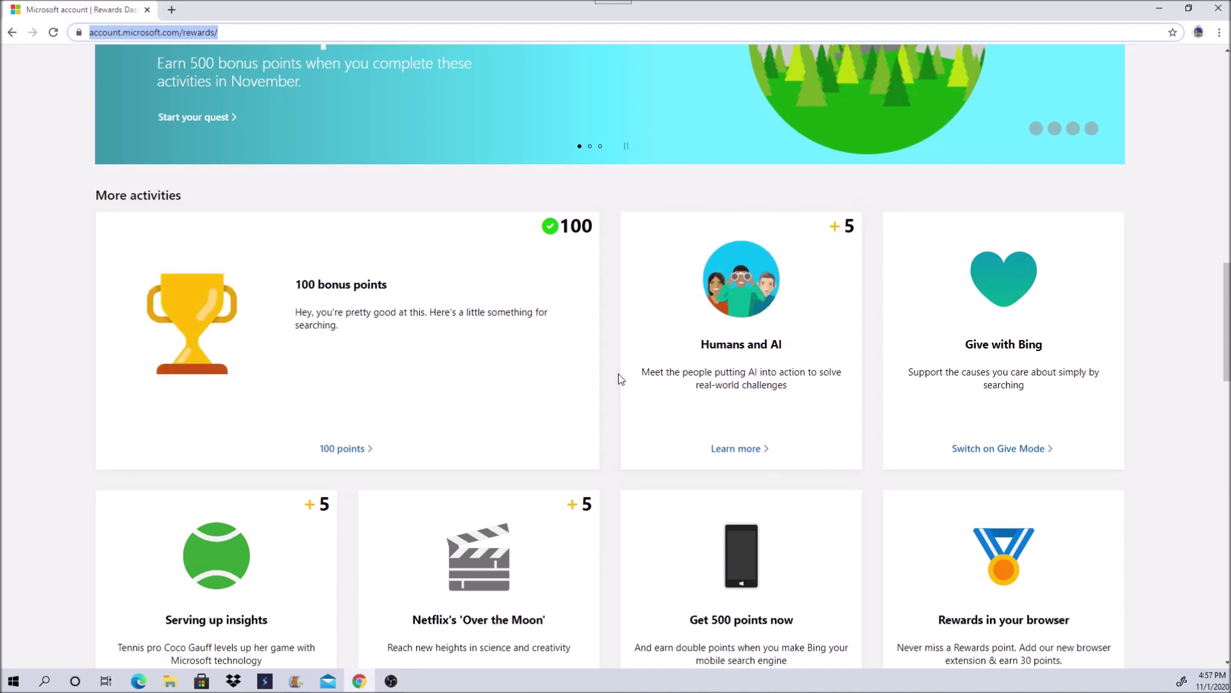
scroll(620, 375, up, 2)
scroll(698, 445, up, 3)
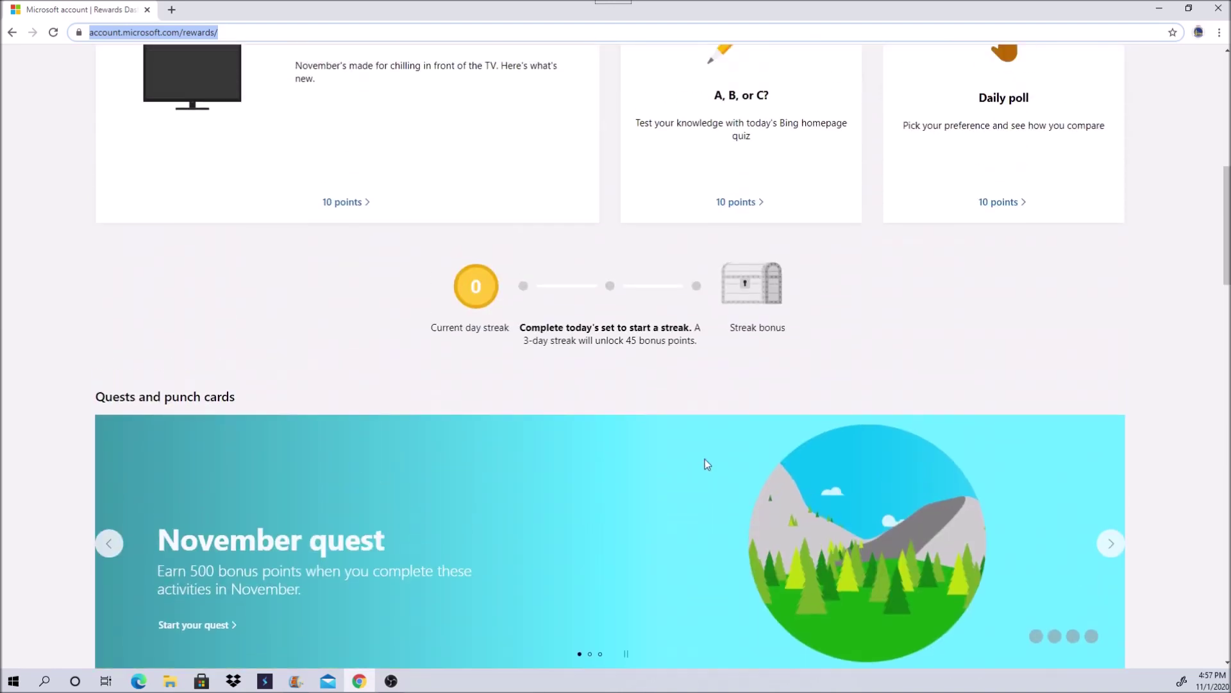
scroll(706, 462, up, 1)
scroll(750, 481, up, 1)
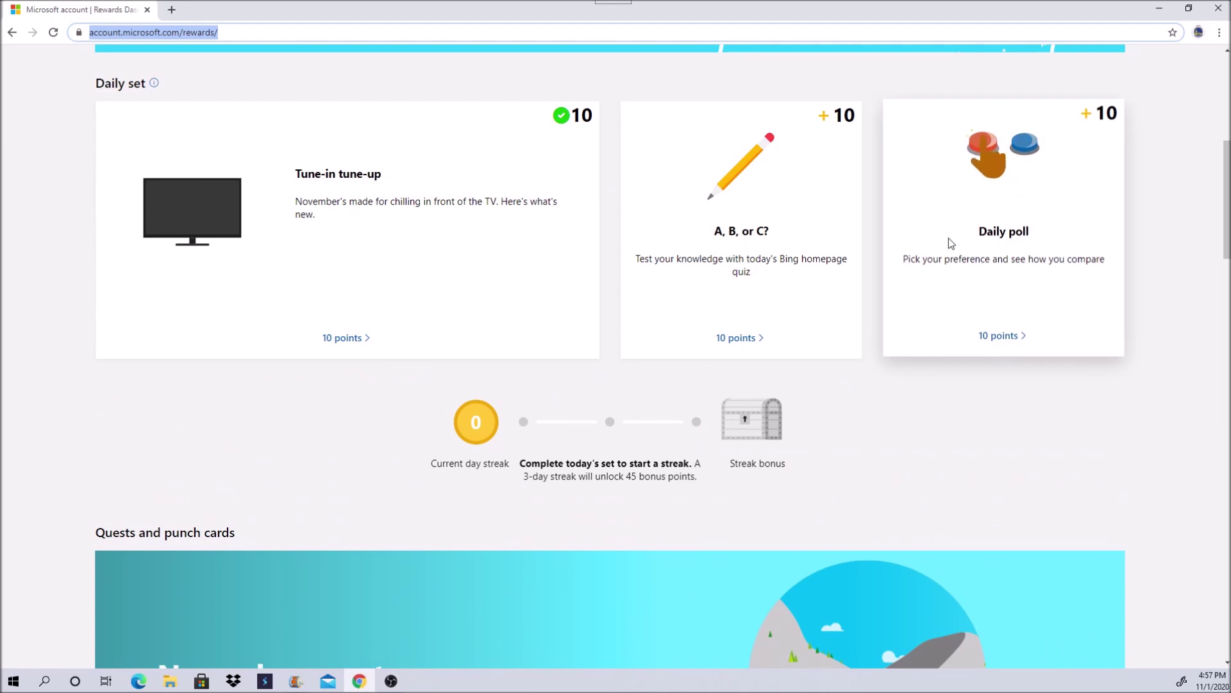
click(994, 336)
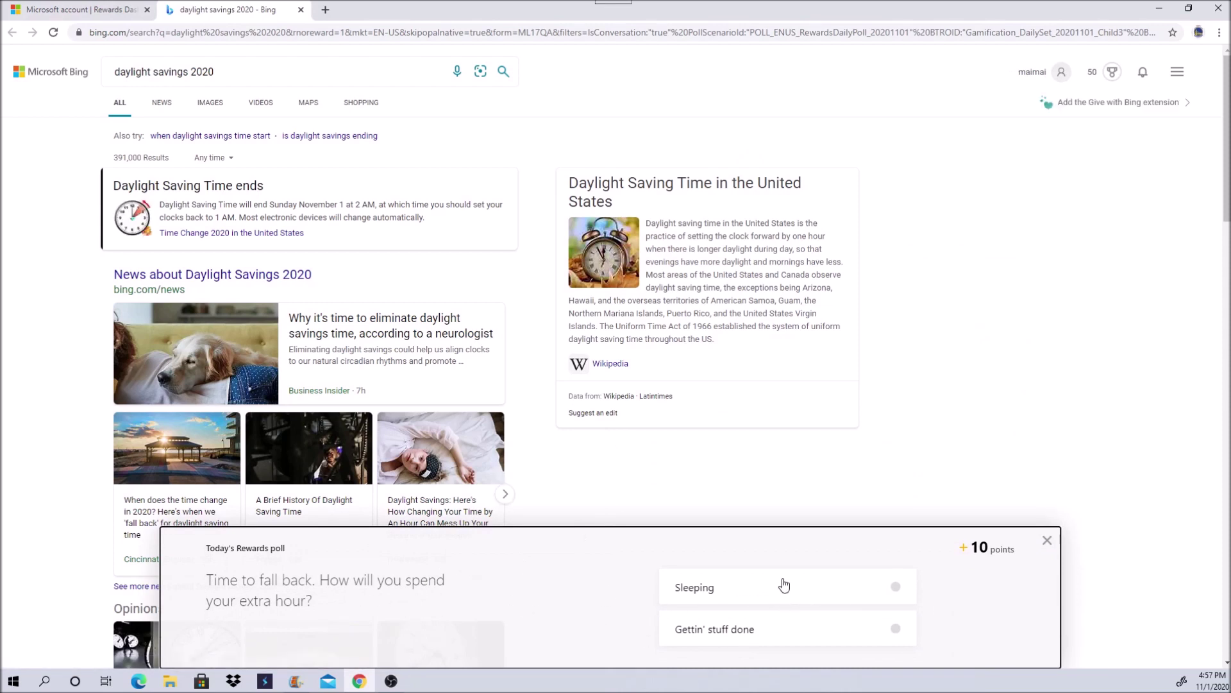
click(878, 591)
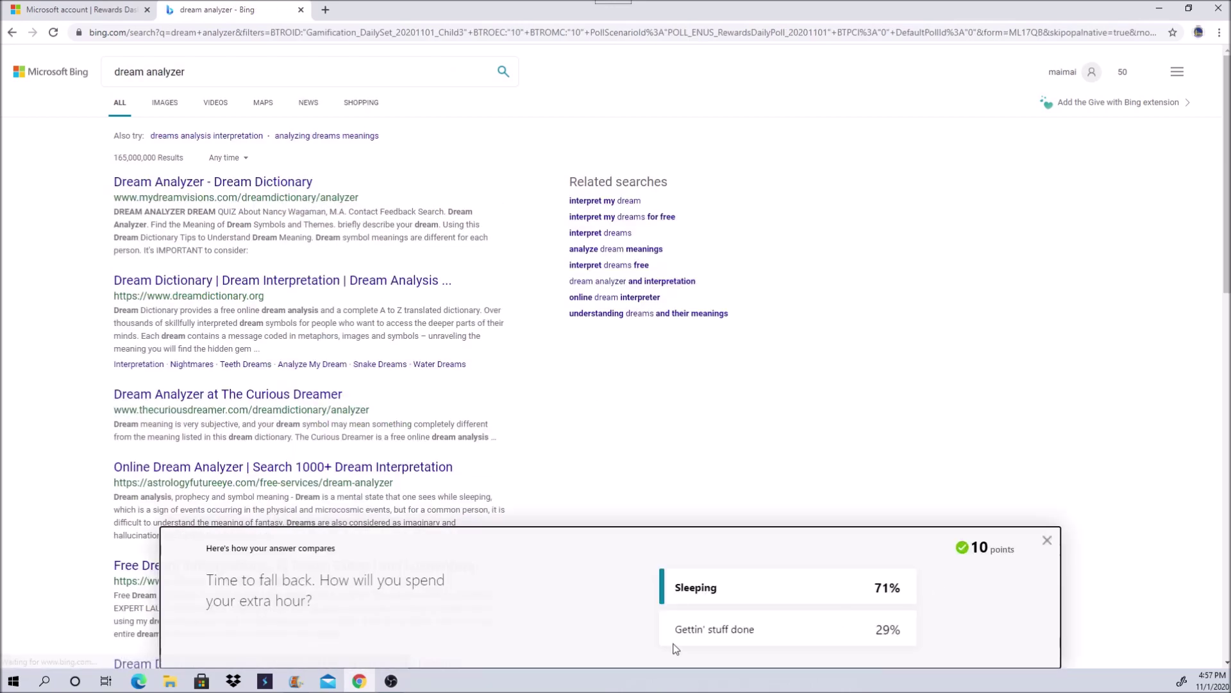
click(33, 7)
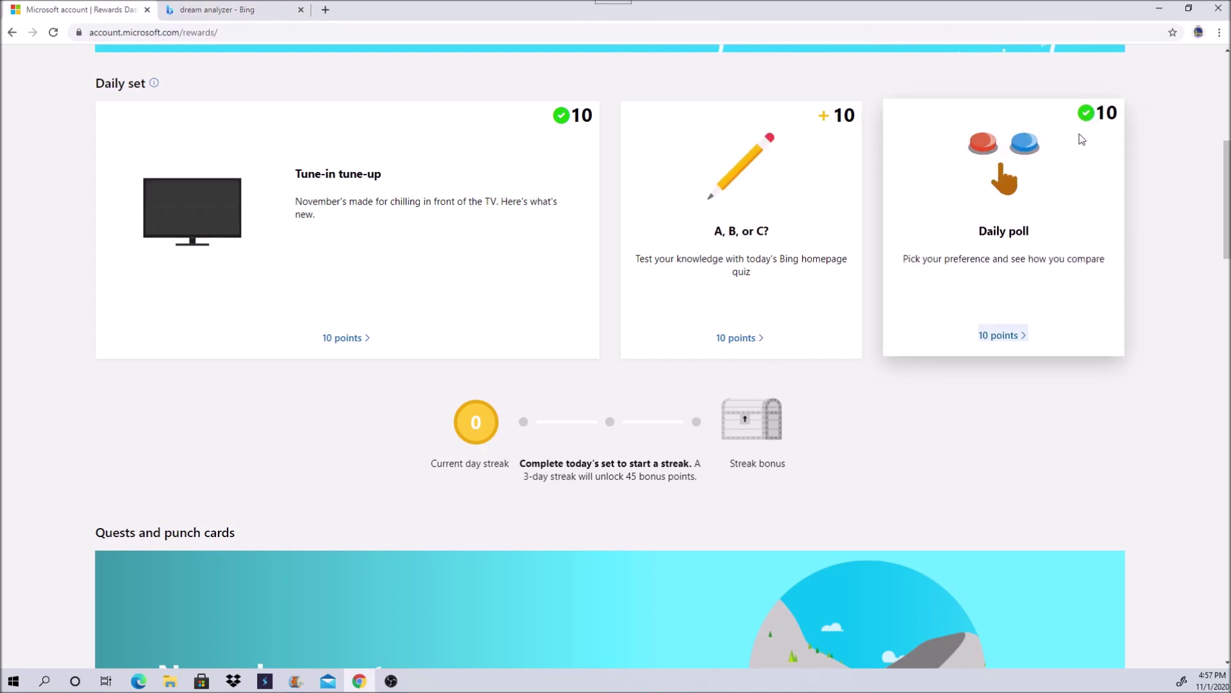
scroll(880, 347, up, 2)
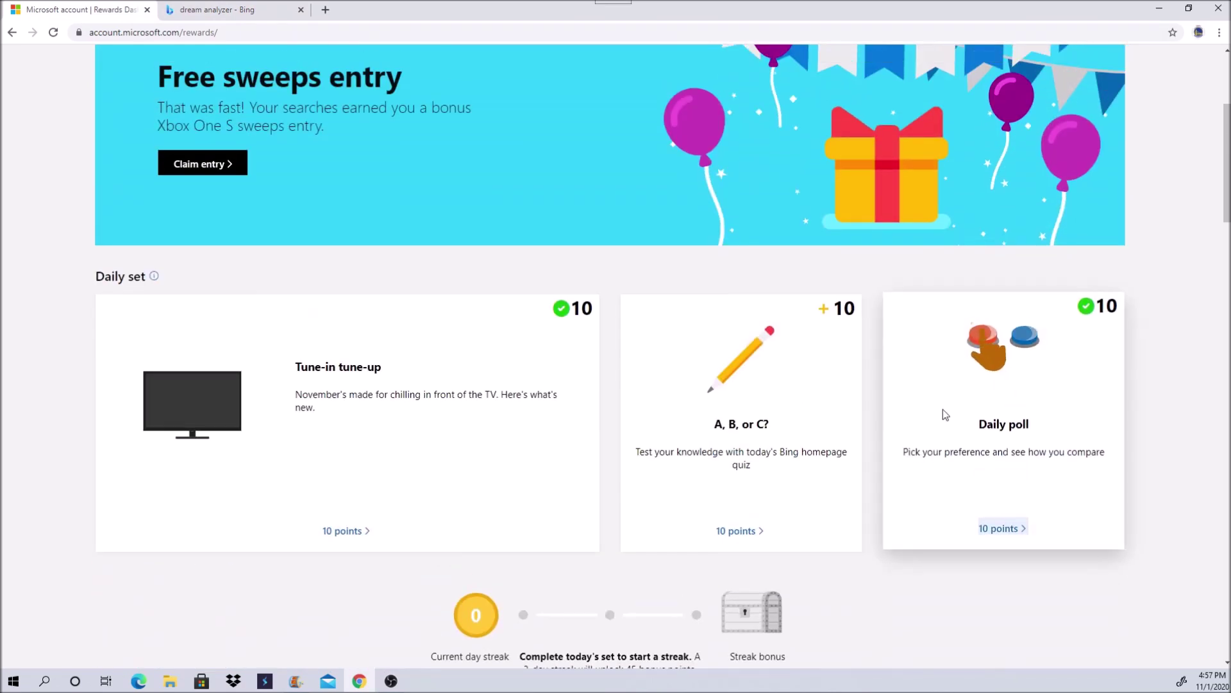
scroll(939, 419, up, 1)
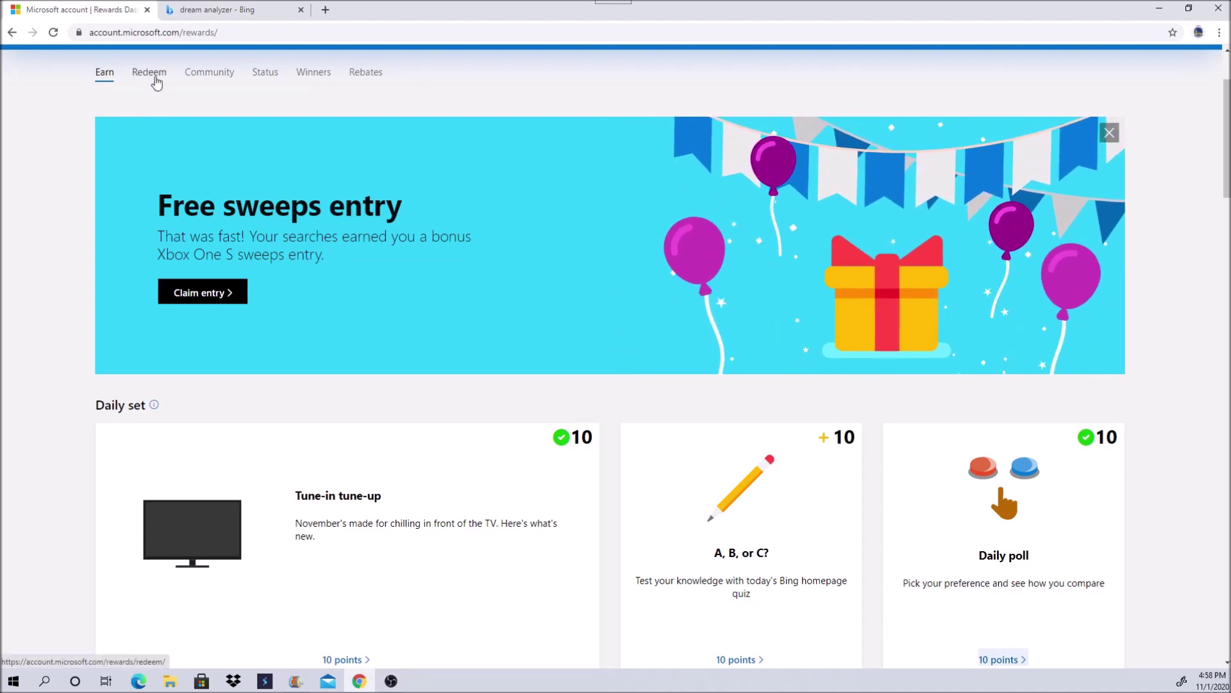
click(150, 80)
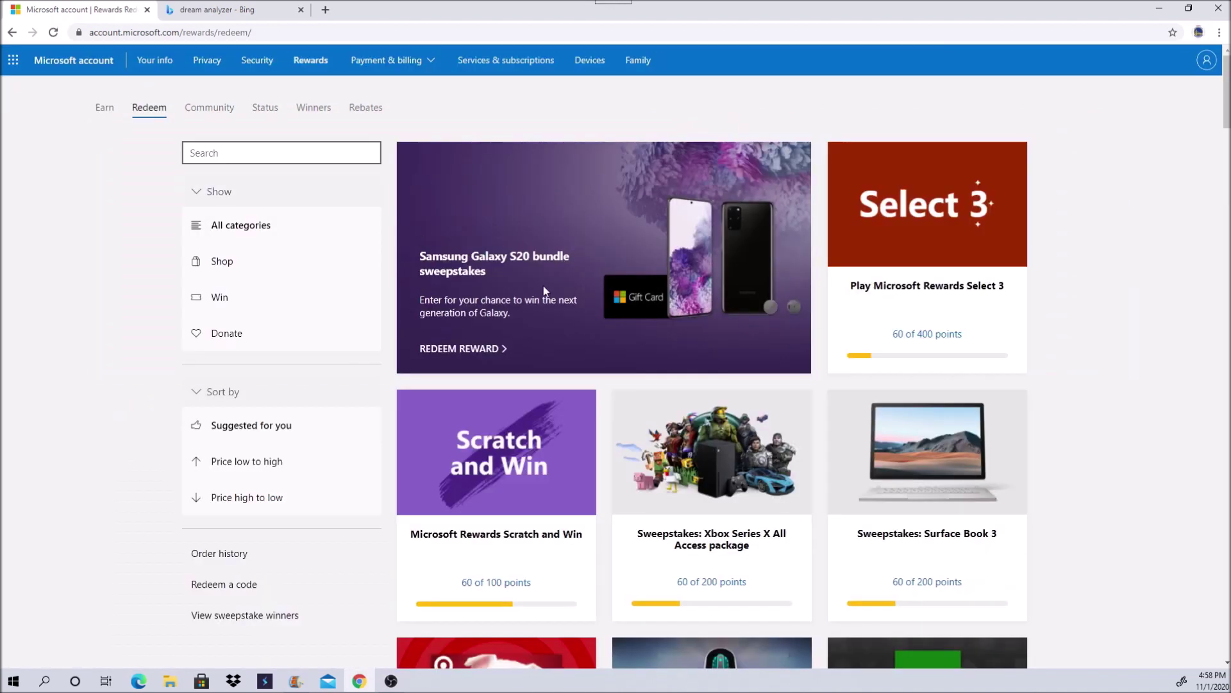
Step: Filter the Redeem catalog to Shop rewards such as Xbox and Microsoft gift cards
click(224, 266)
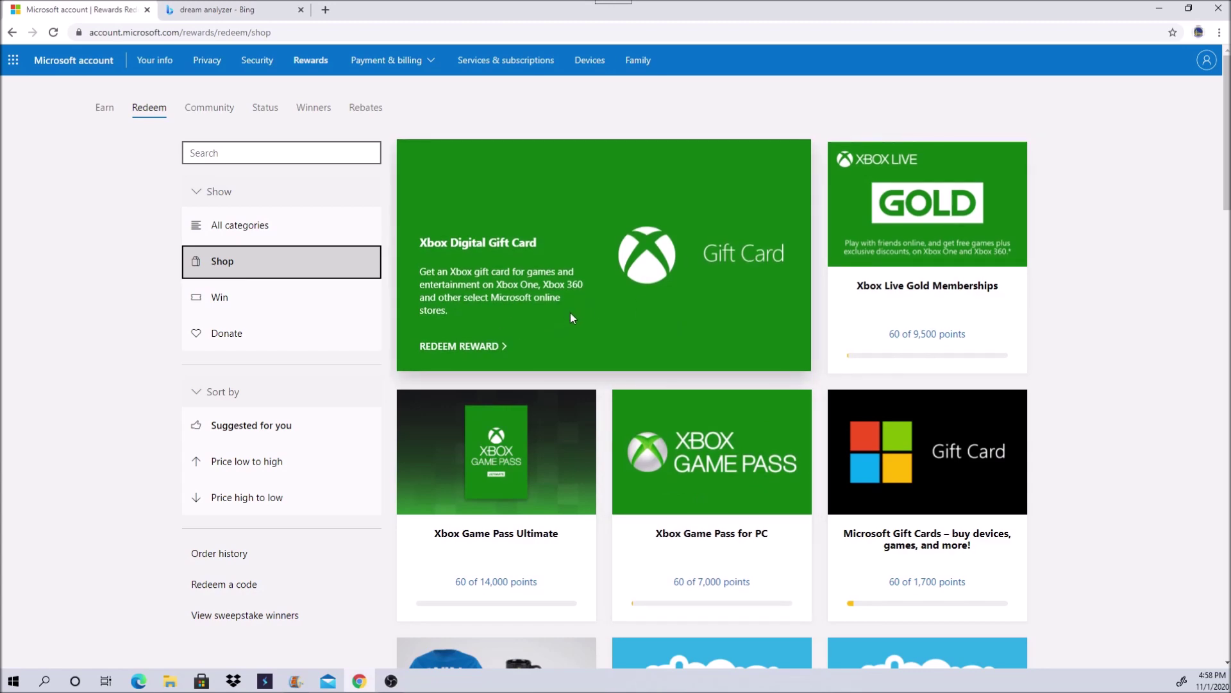
scroll(577, 385, down, 3)
scroll(597, 481, up, 3)
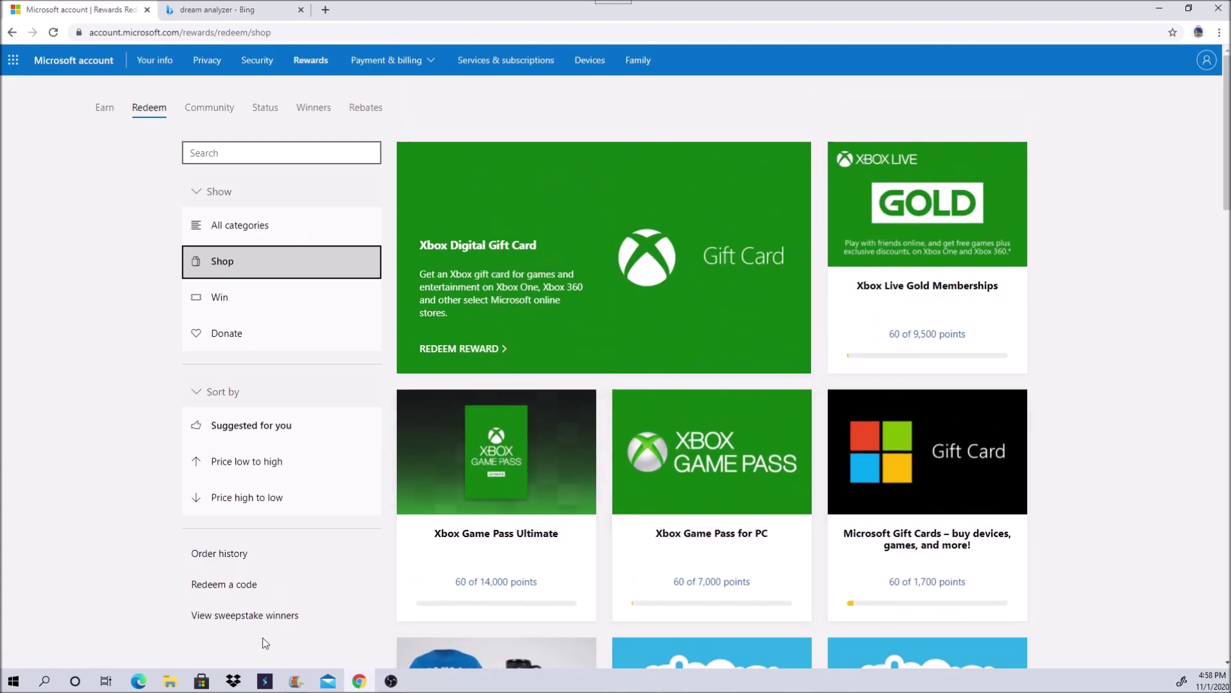
scroll(615, 562, down, 1)
scroll(615, 558, down, 2)
scroll(615, 558, up, 3)
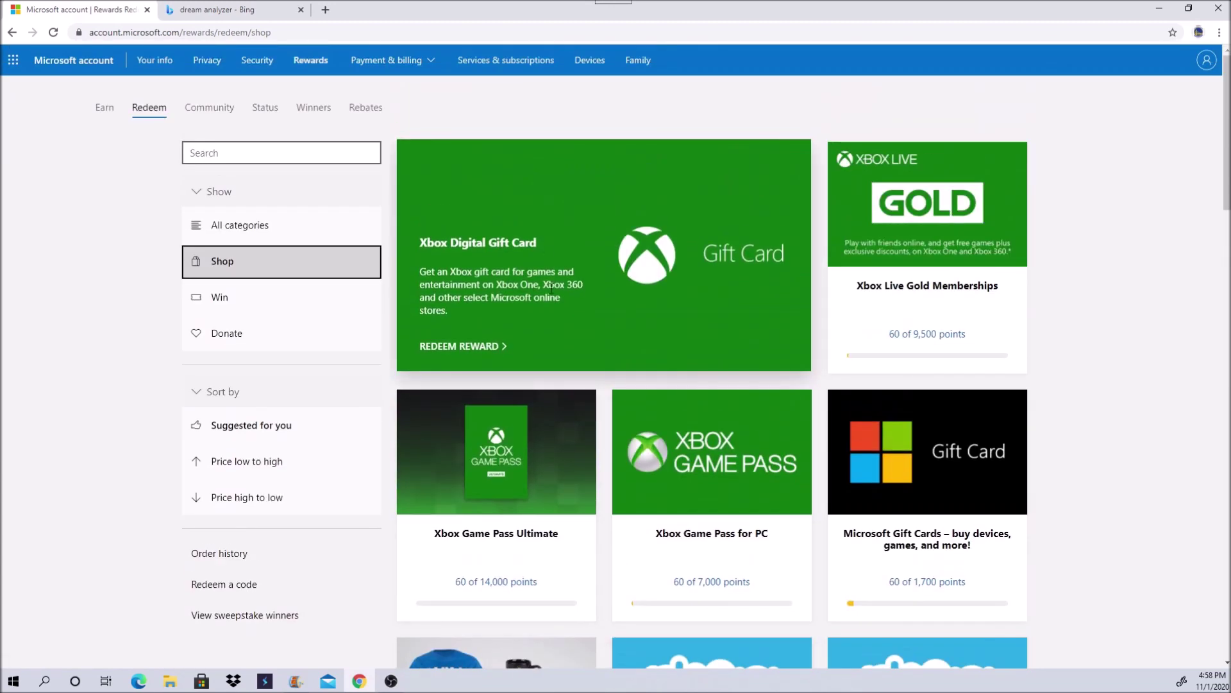
Step: Open the Xbox Digital Gift Card reward and look through its gift card values
click(481, 354)
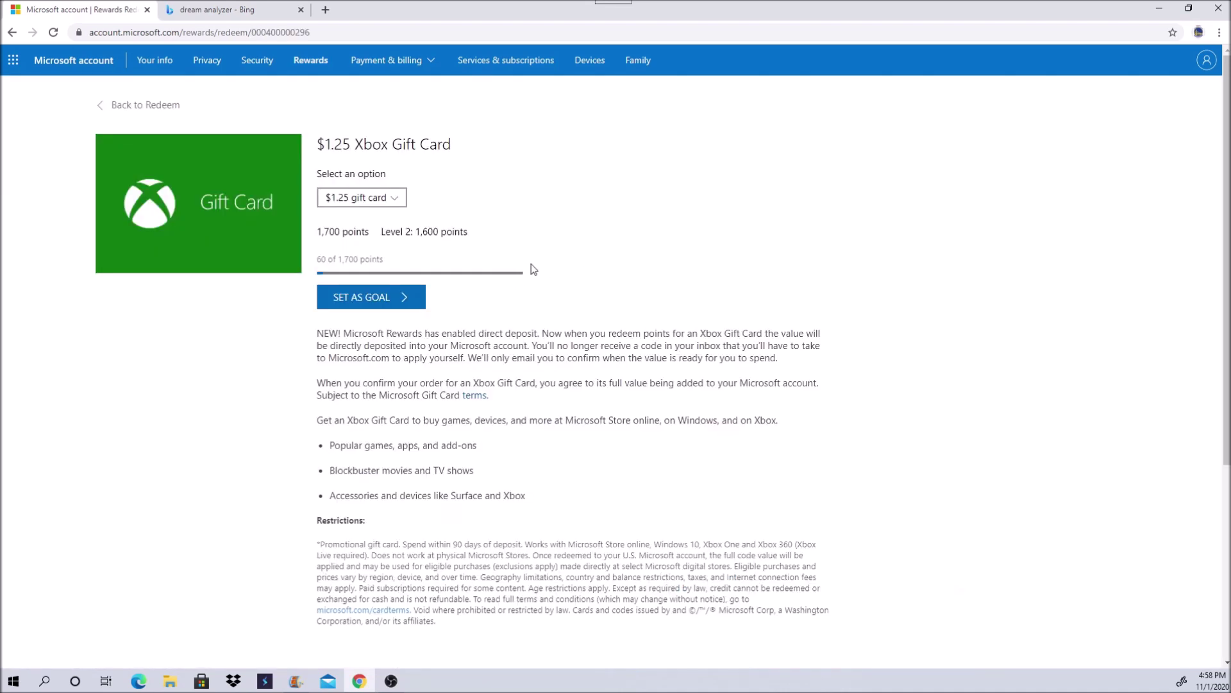
click(376, 196)
click(376, 197)
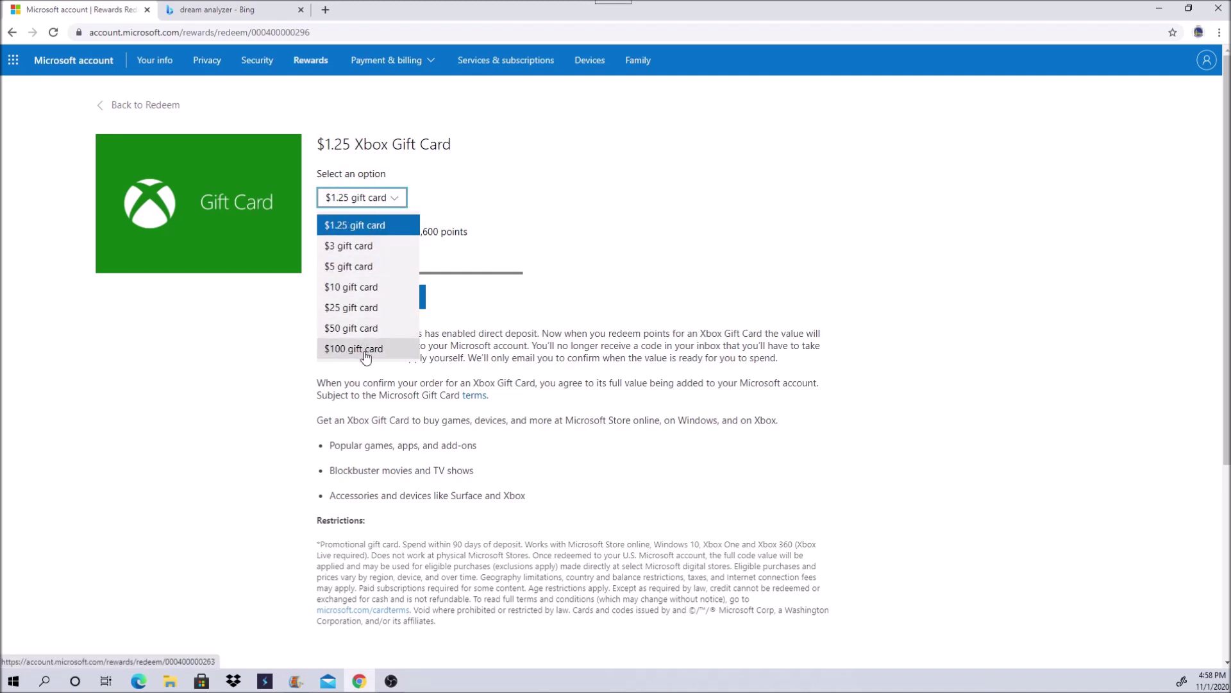
click(569, 282)
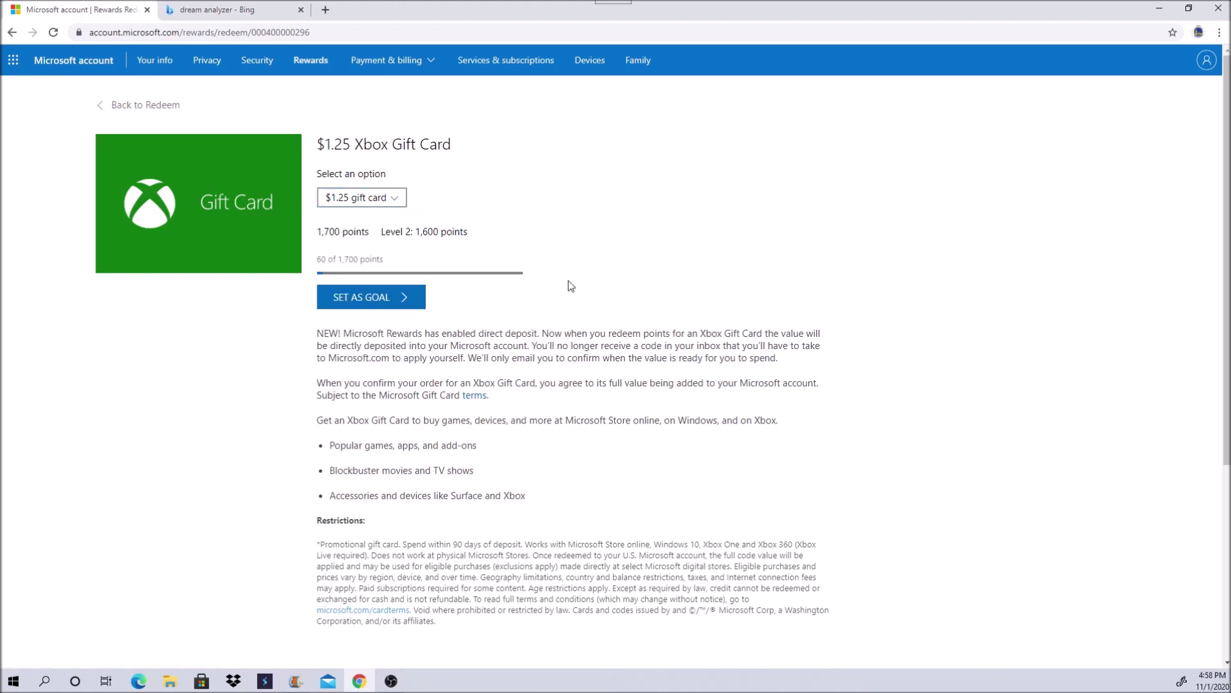
Step: Select the $10 gift card option for the Xbox Gift Card
click(349, 206)
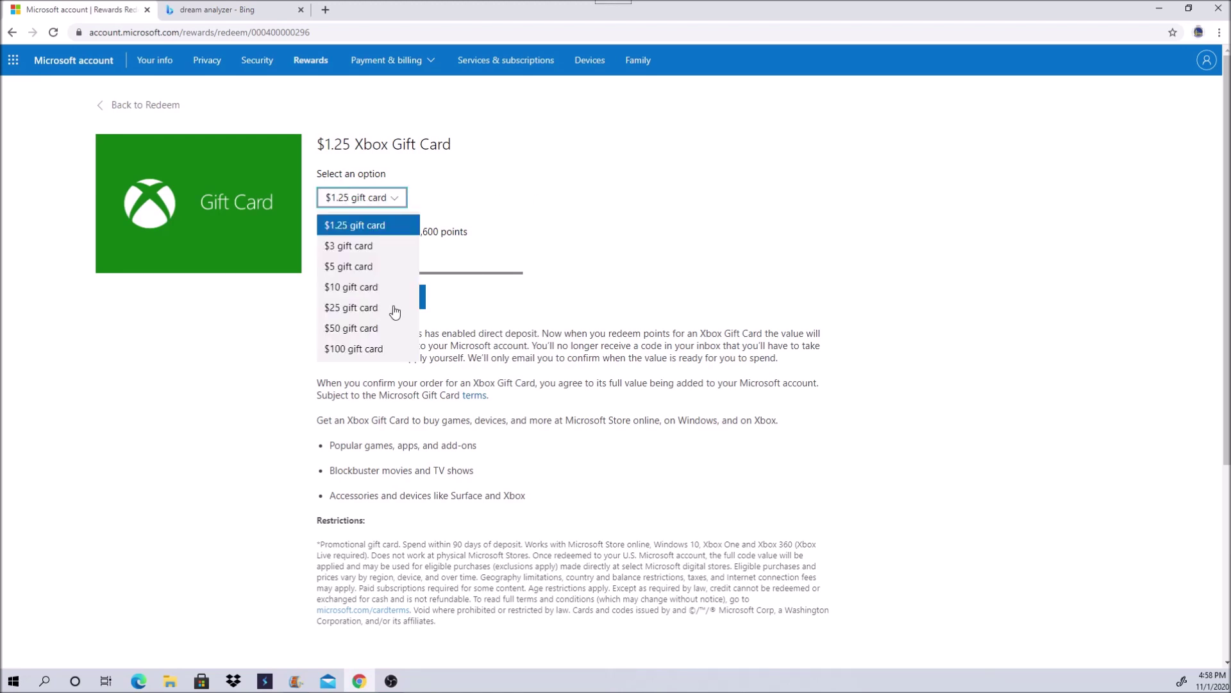
click(397, 291)
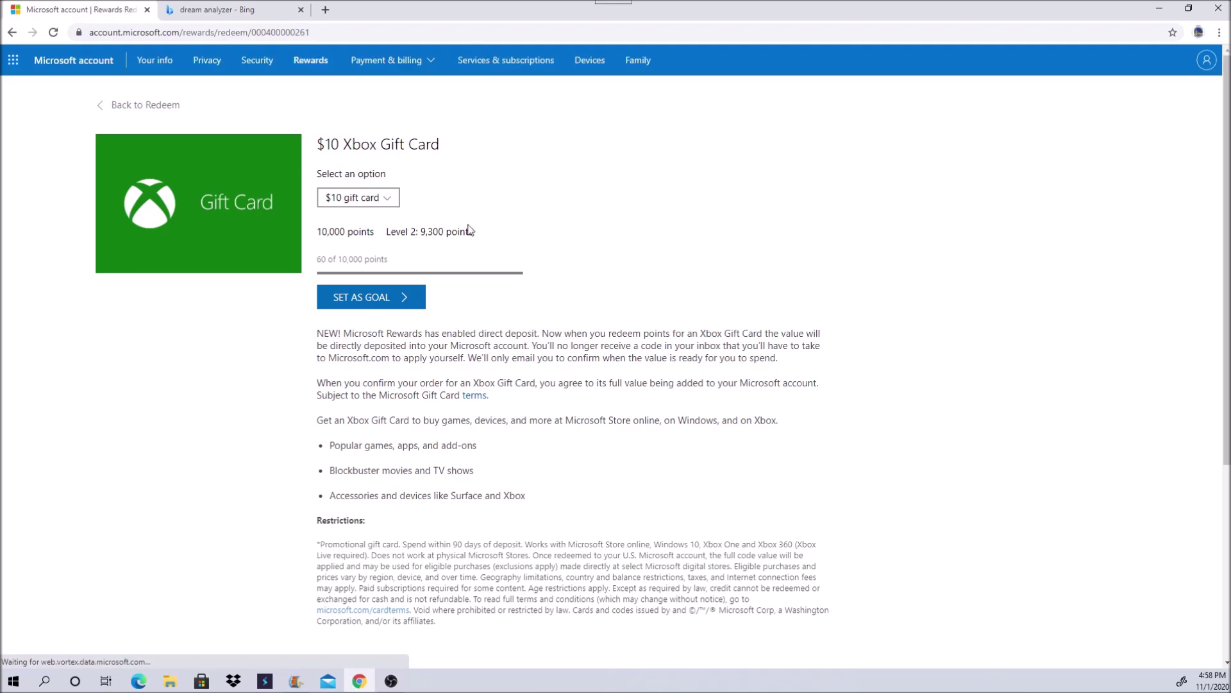
click(394, 197)
click(528, 279)
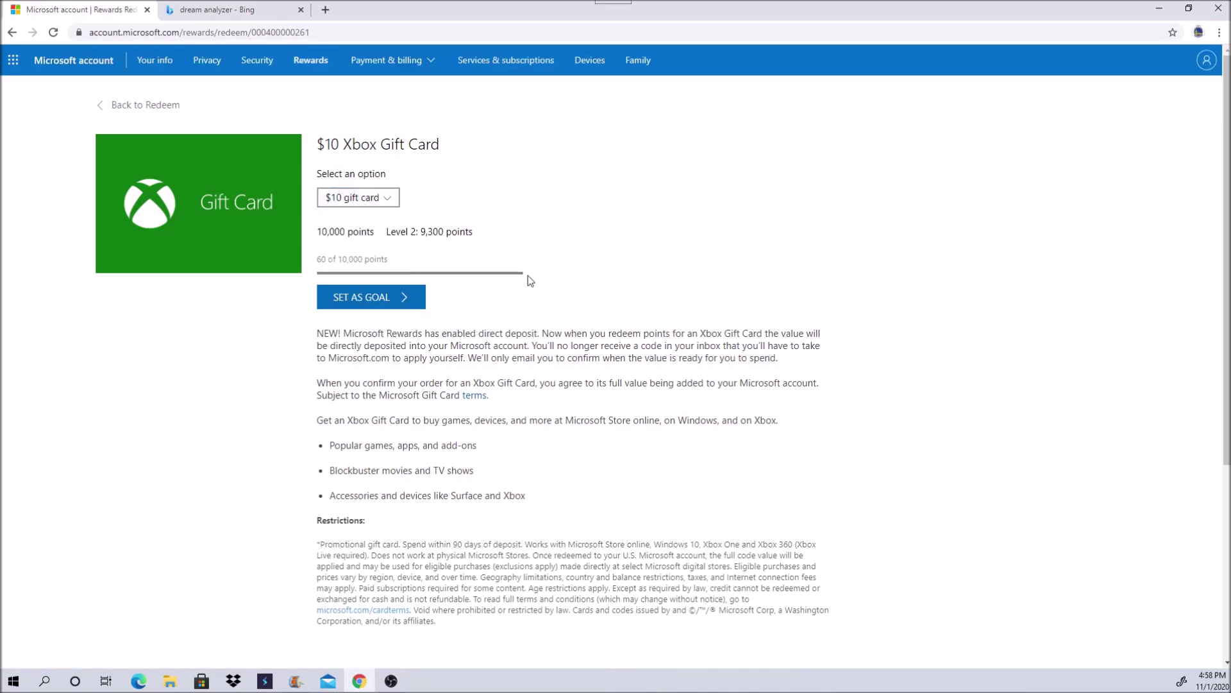